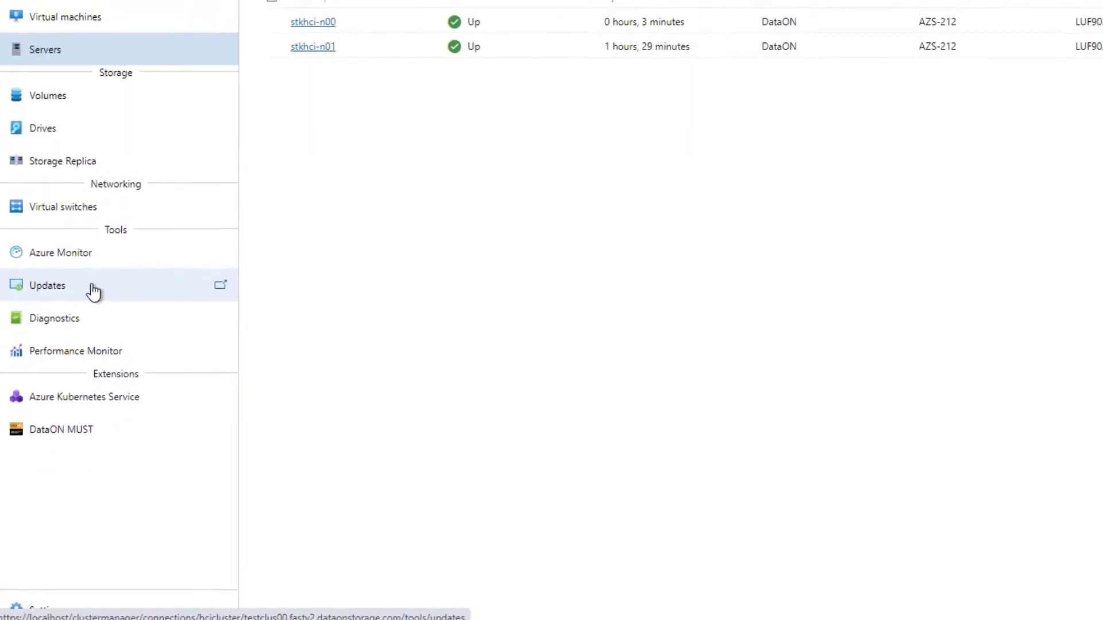
# Step: Open the cluster's Updates tool and submit administrator username and password for CredSSP
pyautogui.click(70, 382)
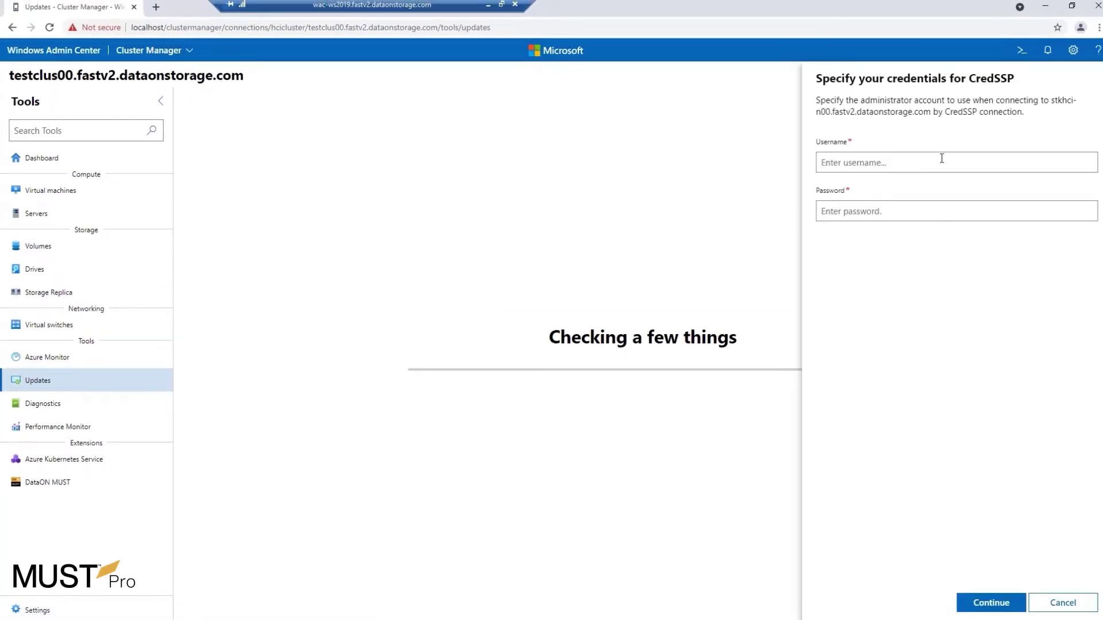
pyautogui.write('fastv20\\jas')
pyautogui.write('onc')
pyautogui.press('Tab')
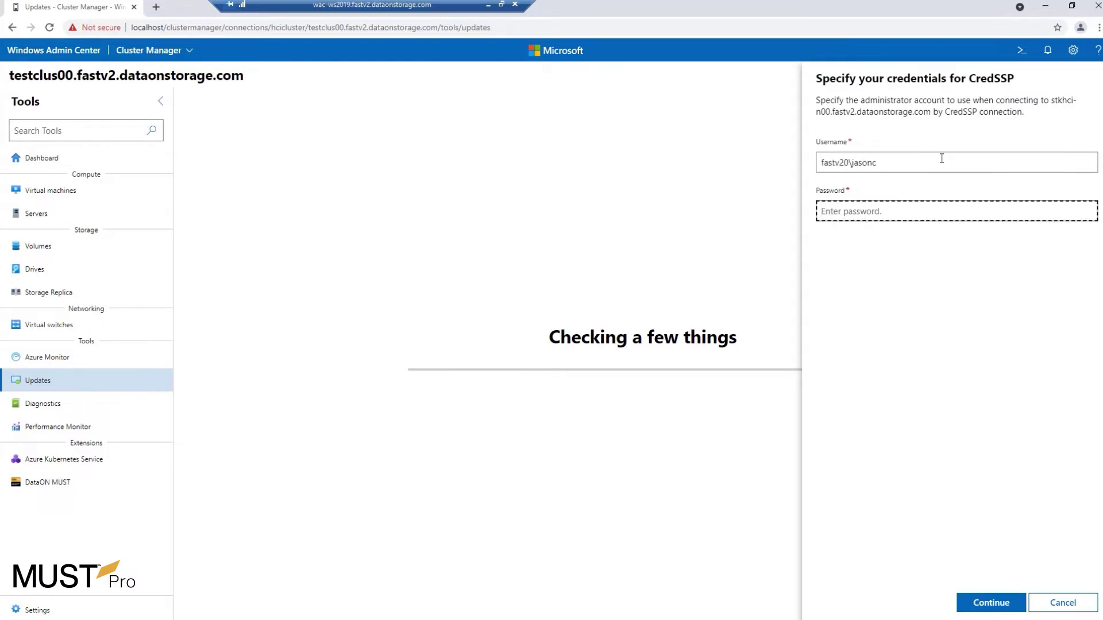
pyautogui.write('a')
pyautogui.click(993, 604)
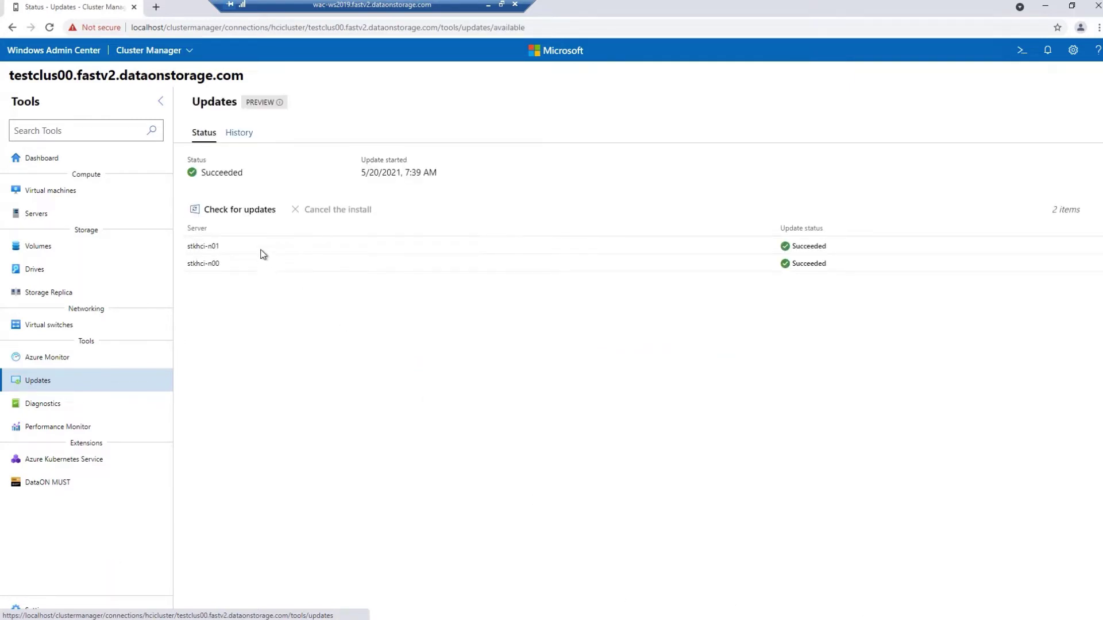
# Step: Check for updates; no operating system updates found for either server
pyautogui.click(233, 212)
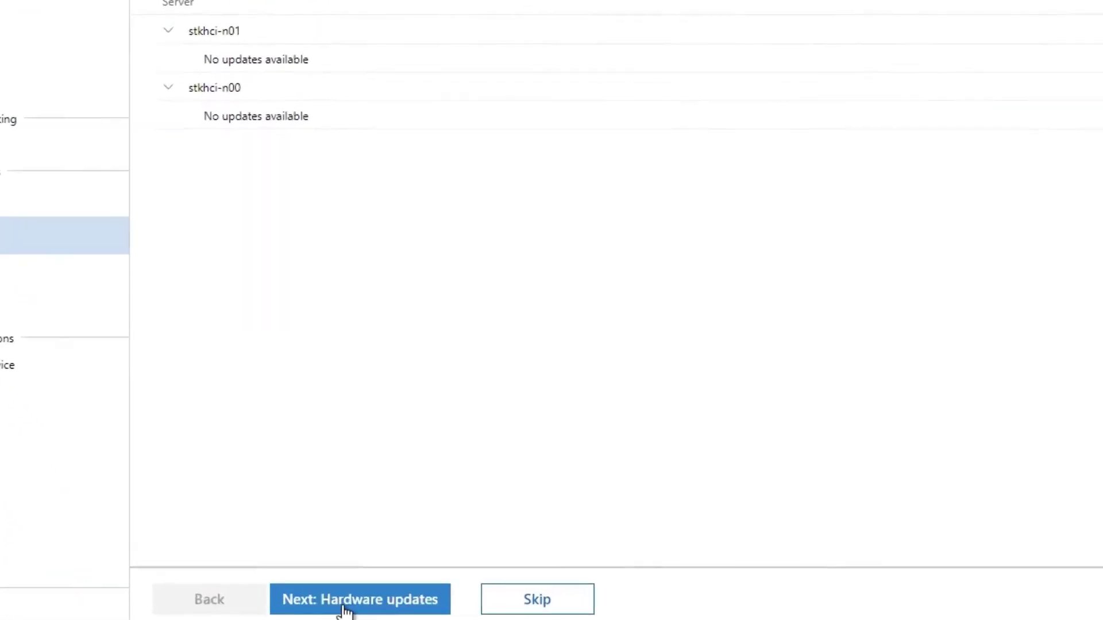
# Step: Proceed to hardware updates and run the DataON MUST Pro online inventory check
pyautogui.click(412, 610)
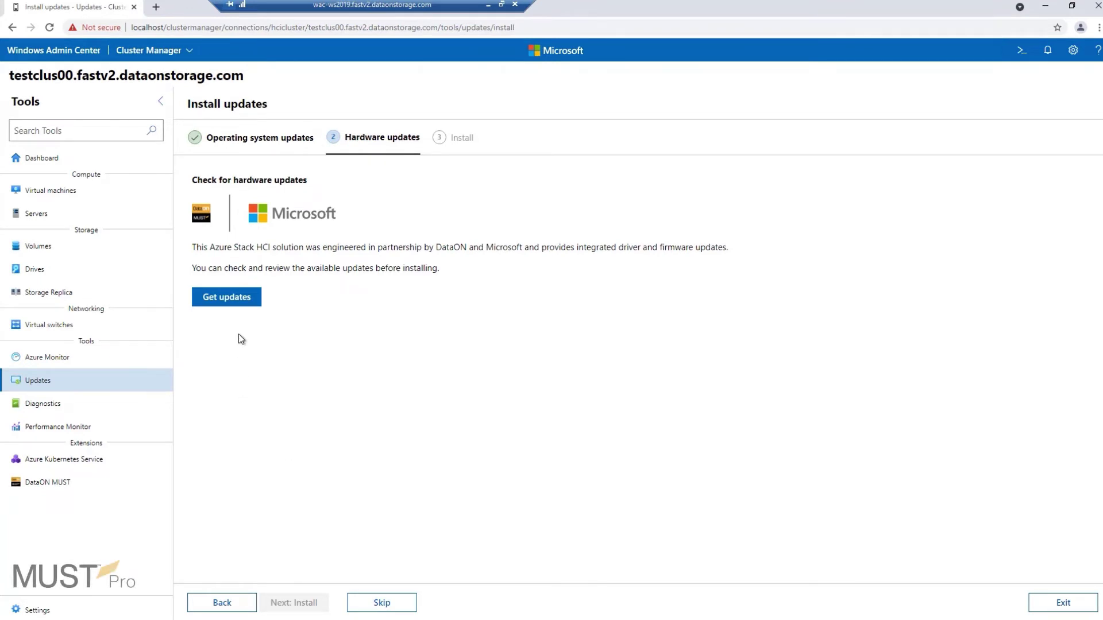
pyautogui.click(236, 299)
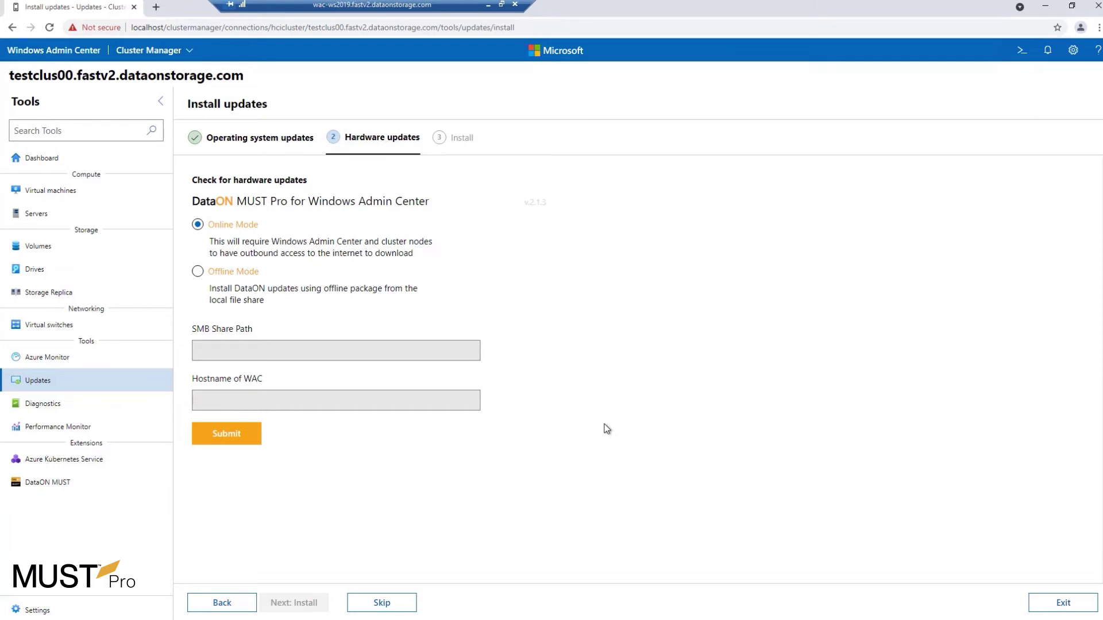
pyautogui.click(231, 437)
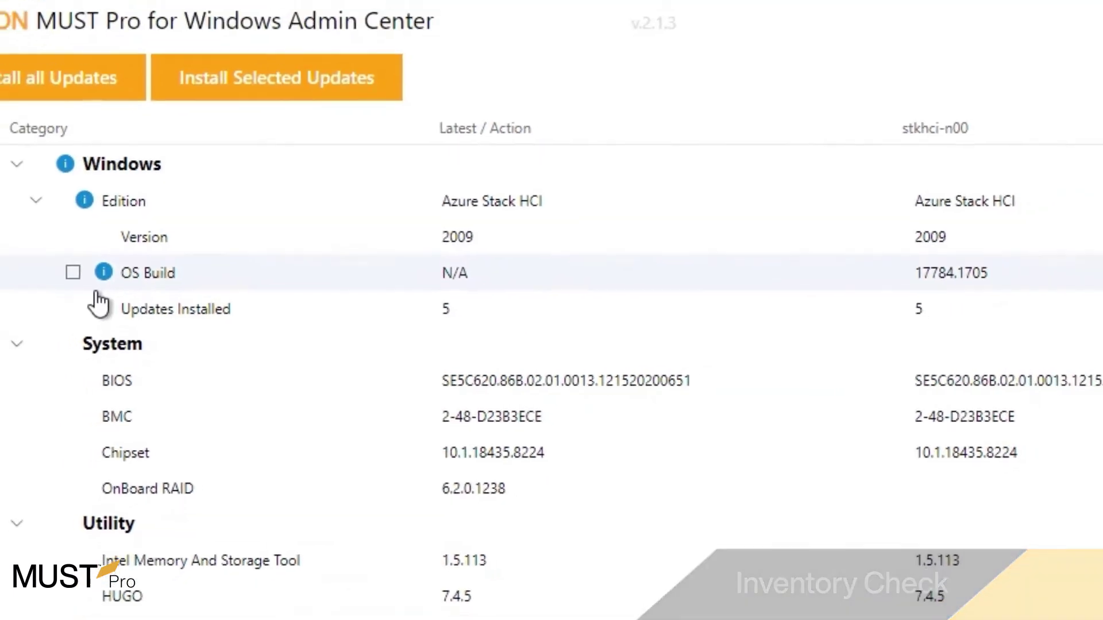
pyautogui.scroll(-1, 248, 423)
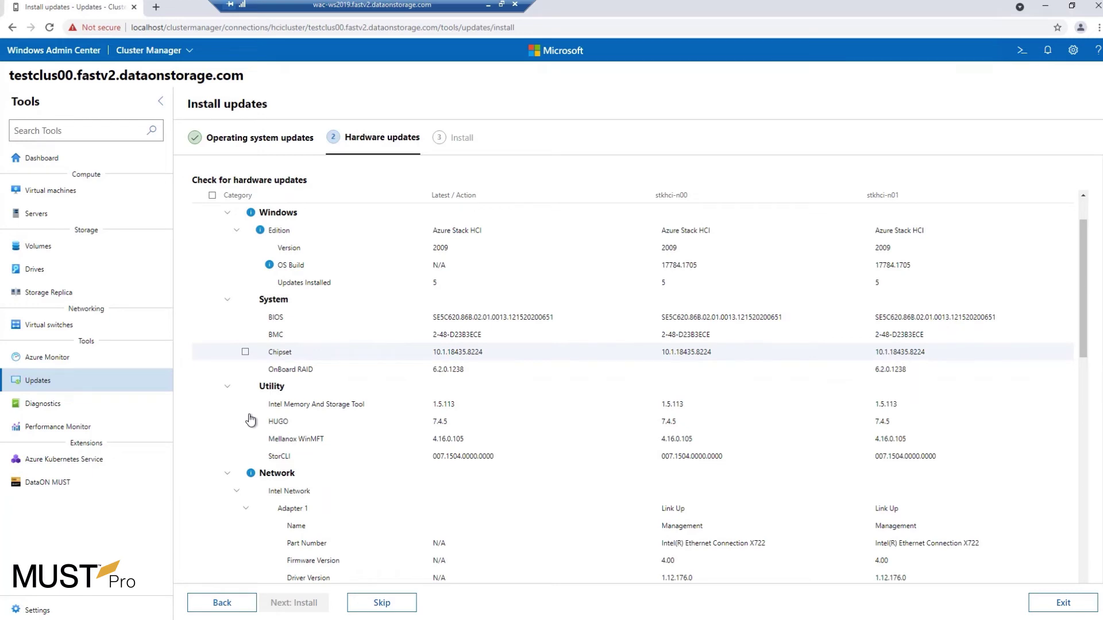
pyautogui.scroll(-2, 253, 449)
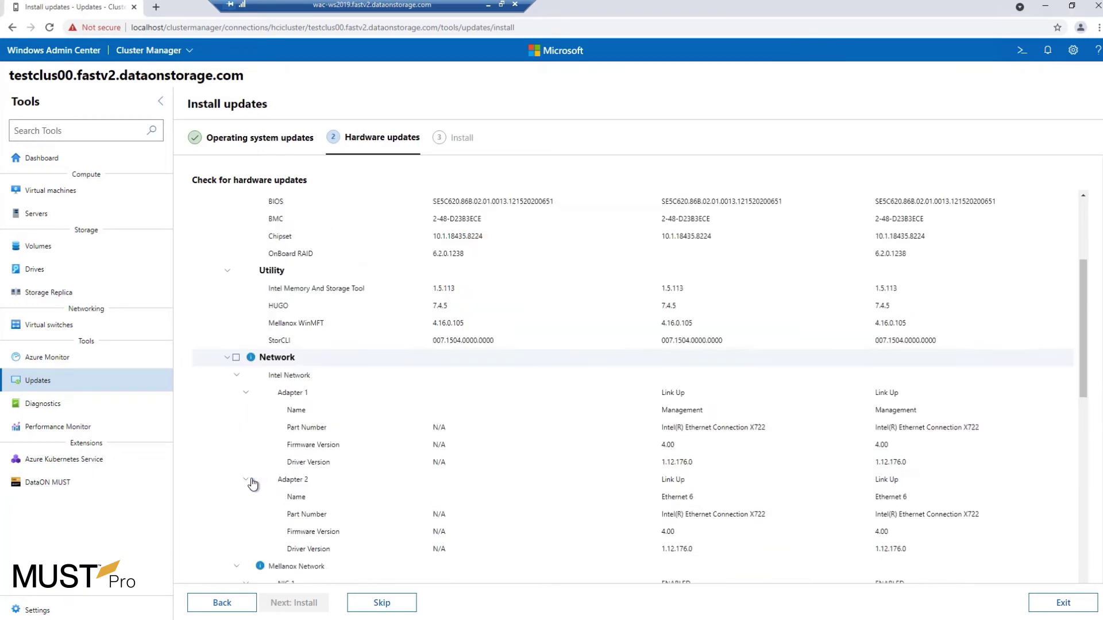
pyautogui.scroll(-3, 250, 429)
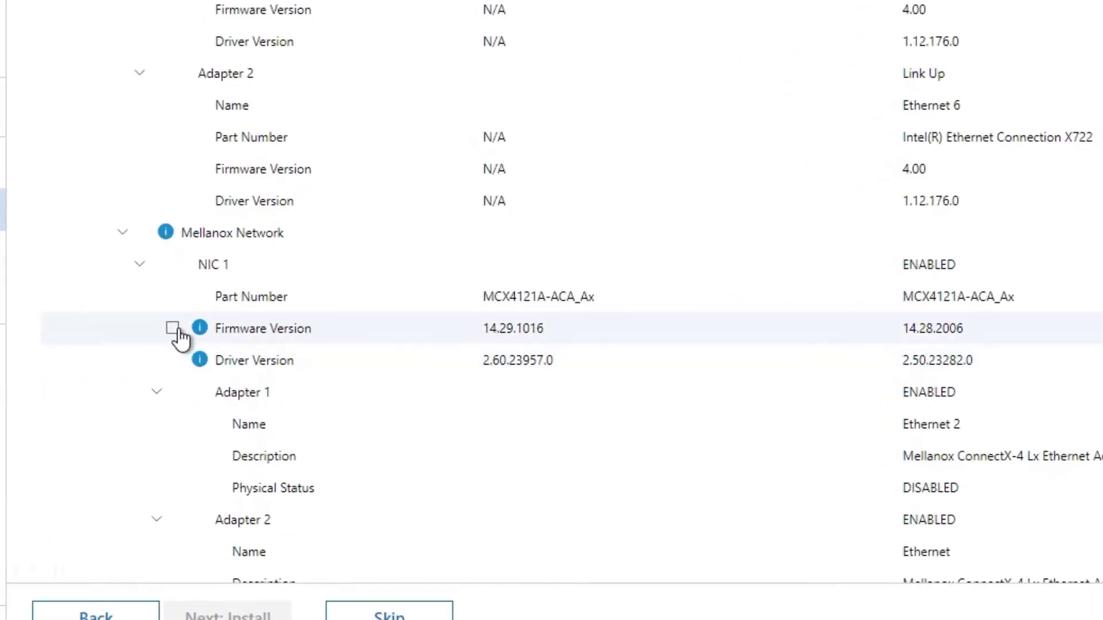
# Step: Select firmware and driver updates for Mellanox NIC 1 and NIC 2, collapsing Intel Network
pyautogui.click(174, 330)
pyautogui.click(174, 361)
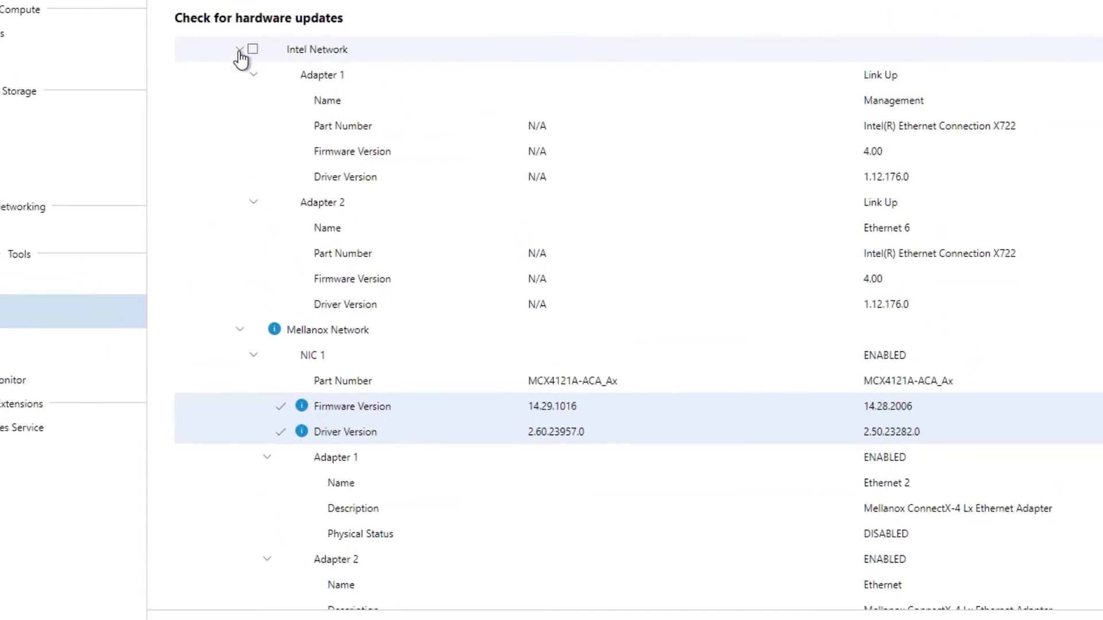
pyautogui.click(293, 127)
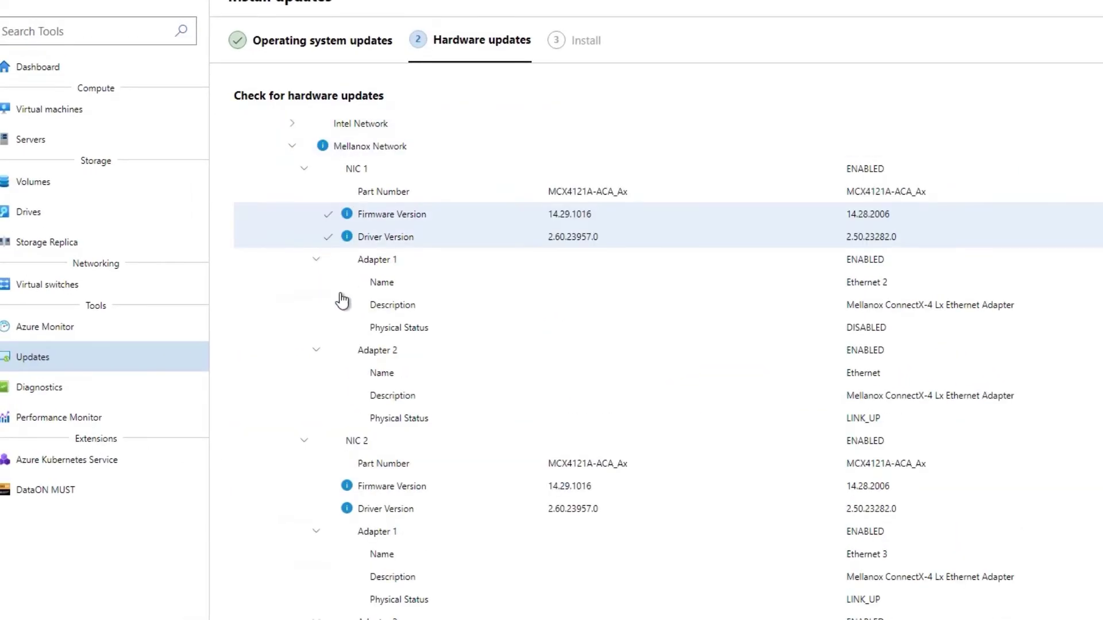
pyautogui.scroll(-1, 380, 448)
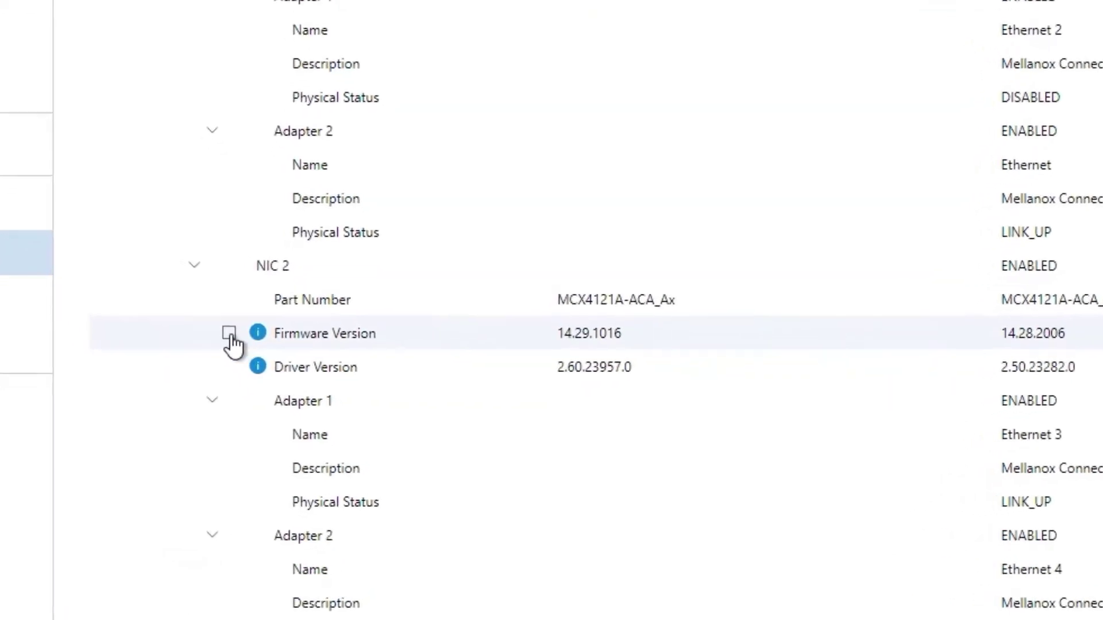
pyautogui.click(286, 378)
pyautogui.click(285, 406)
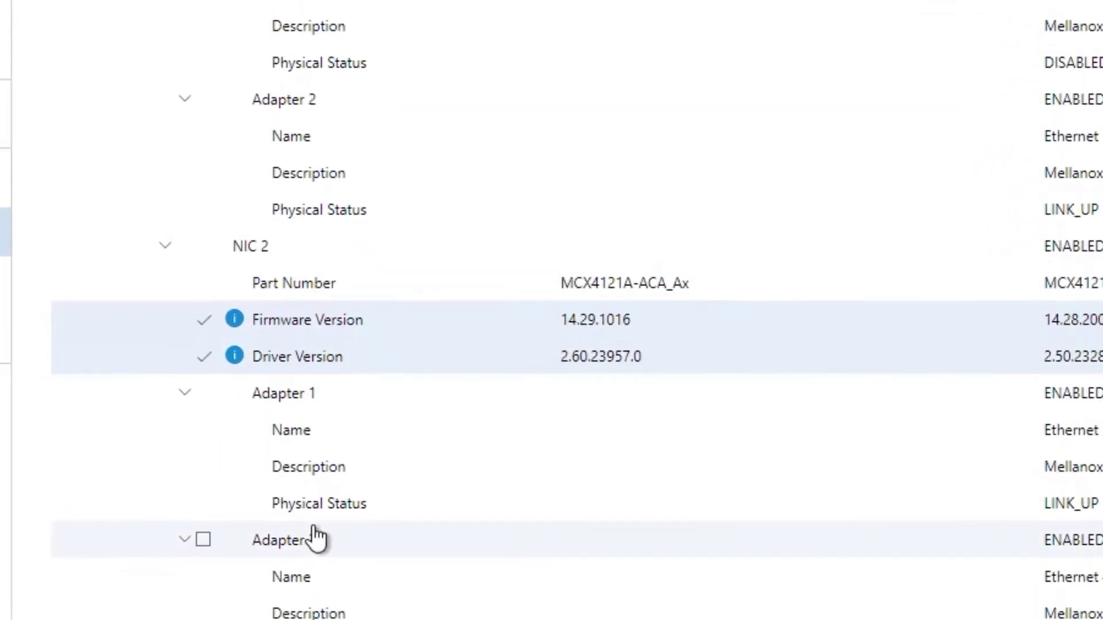
pyautogui.scroll(-5, 318, 569)
pyautogui.scroll(10, 362, 388)
pyautogui.scroll(4, 413, 346)
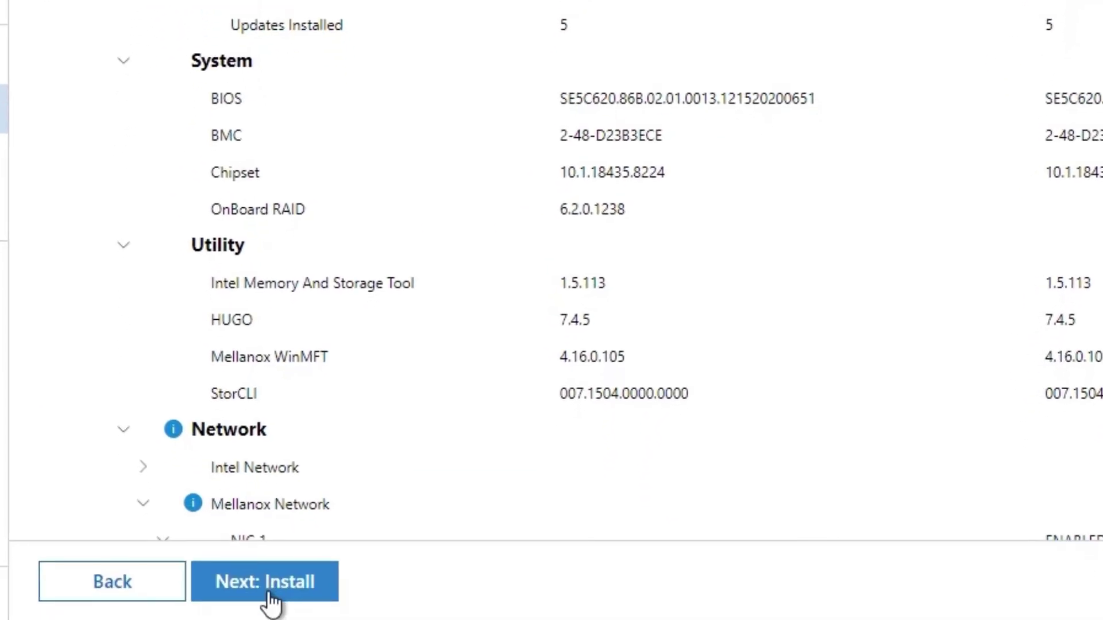
pyautogui.click(269, 594)
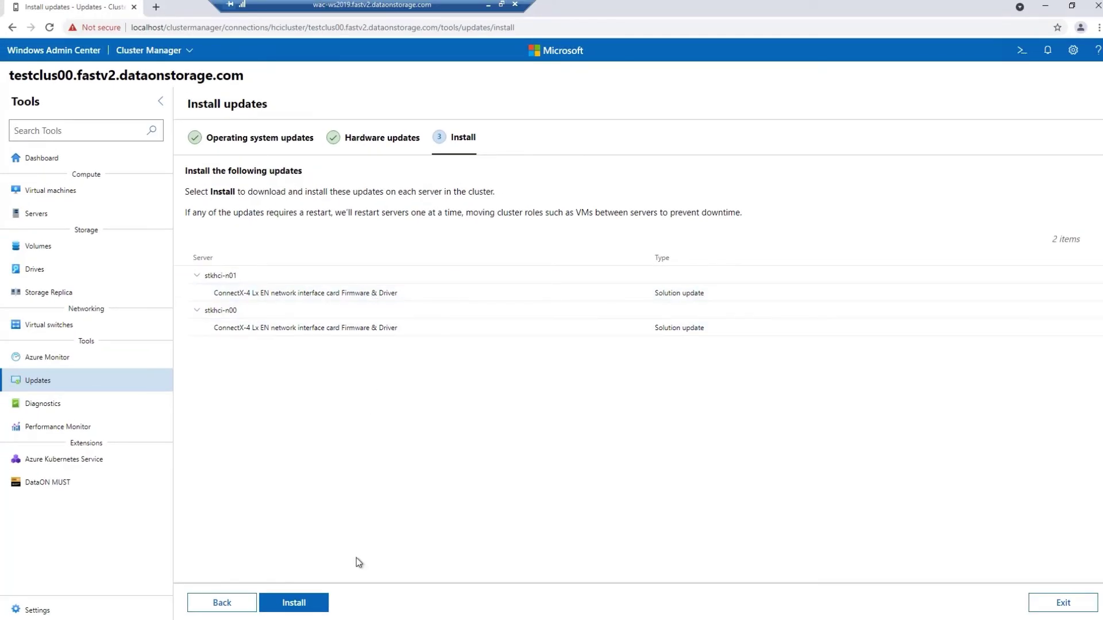
# Step: Start installing the ConnectX-4 Lx firmware and driver update on both servers
pyautogui.click(305, 613)
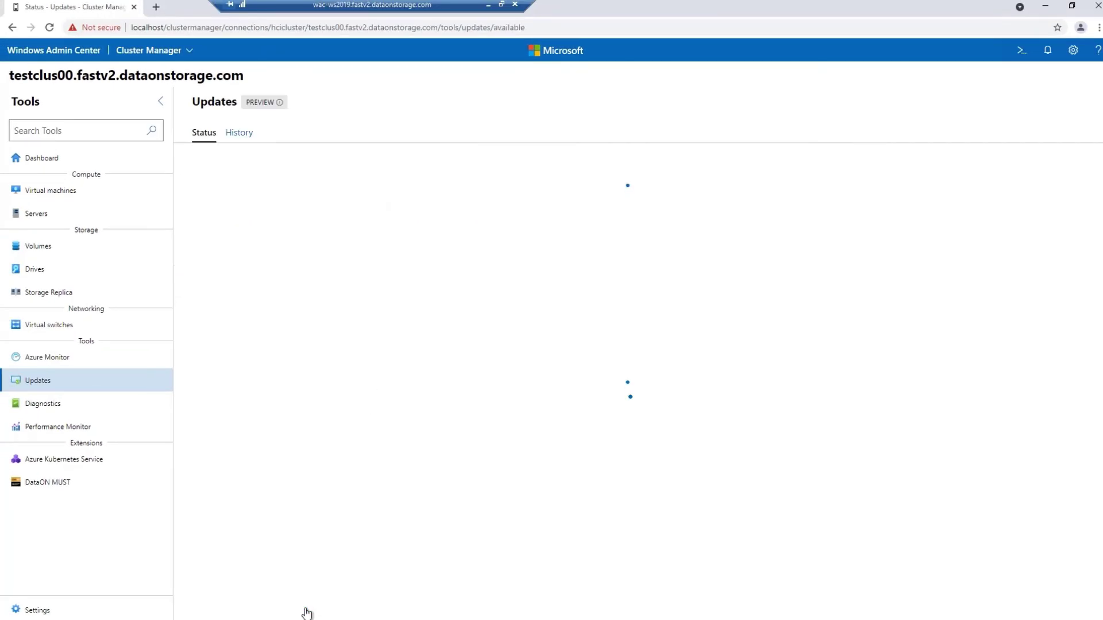